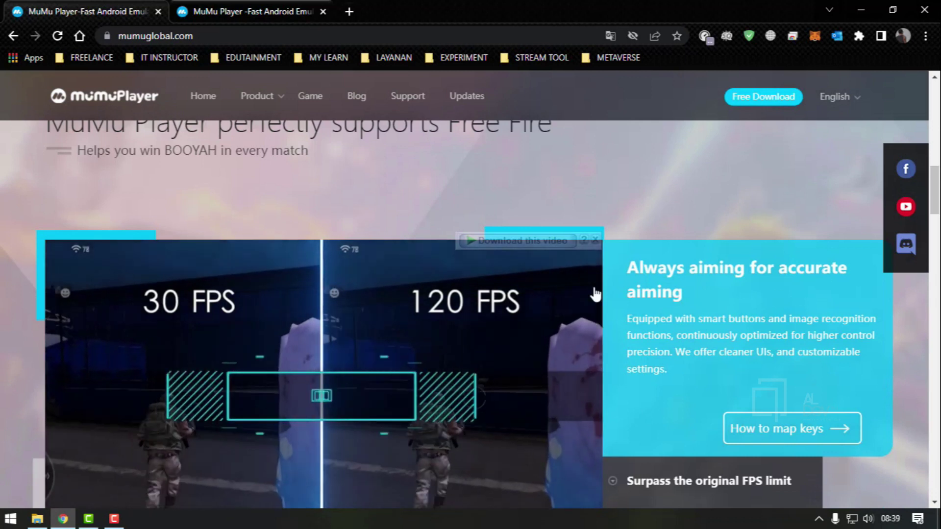
Review the Free Fire feature sections on the MuMu Player website, including the FPS limit and super high resolution descriptions
{"action": "scroll", "coordinate": [437, 294], "scroll_direction": "down", "scroll_amount": 3}
{"action": "scroll", "coordinate": [629, 247], "scroll_direction": "up", "scroll_amount": 2}
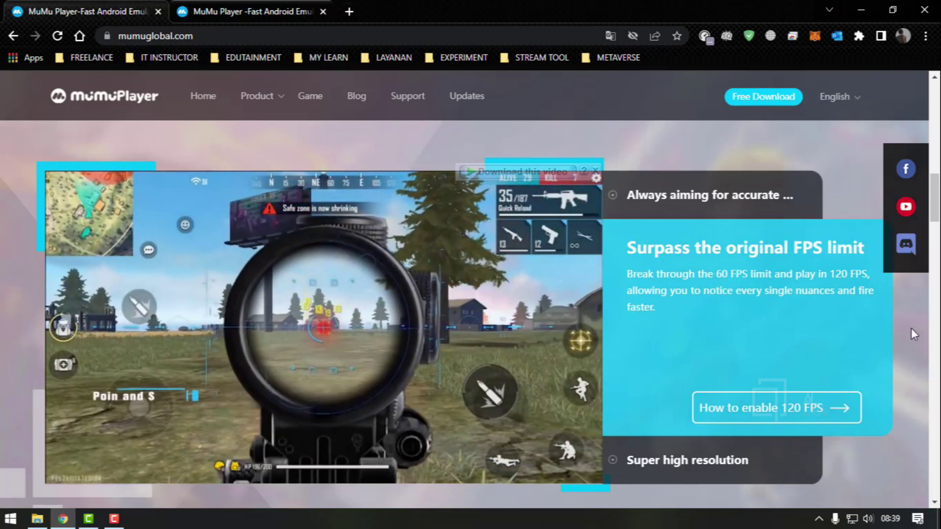
{"action": "scroll", "coordinate": [616, 306], "scroll_direction": "down", "scroll_amount": 1}
{"action": "scroll", "coordinate": [304, 292], "scroll_direction": "down", "scroll_amount": 1}
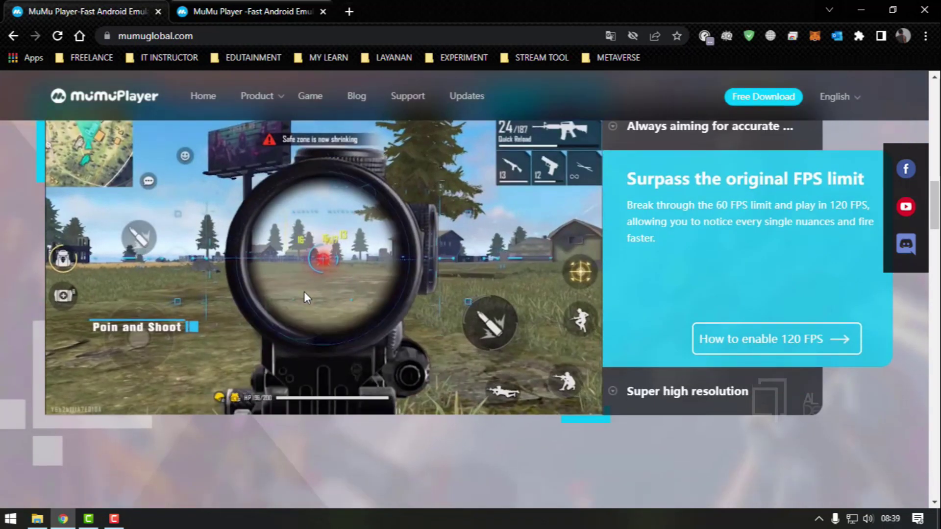
{"action": "scroll", "coordinate": [374, 275], "scroll_direction": "up", "scroll_amount": 1}
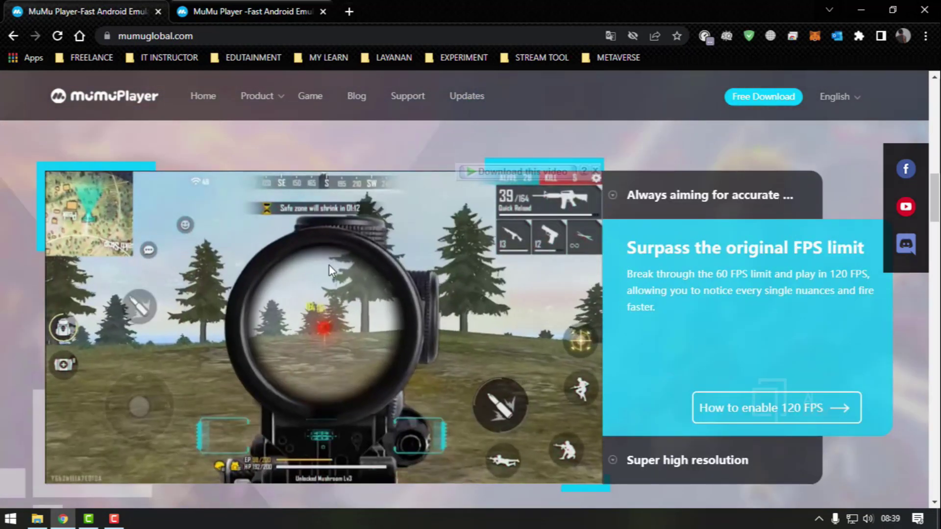
{"action": "scroll", "coordinate": [696, 421], "scroll_direction": "down", "scroll_amount": 1}
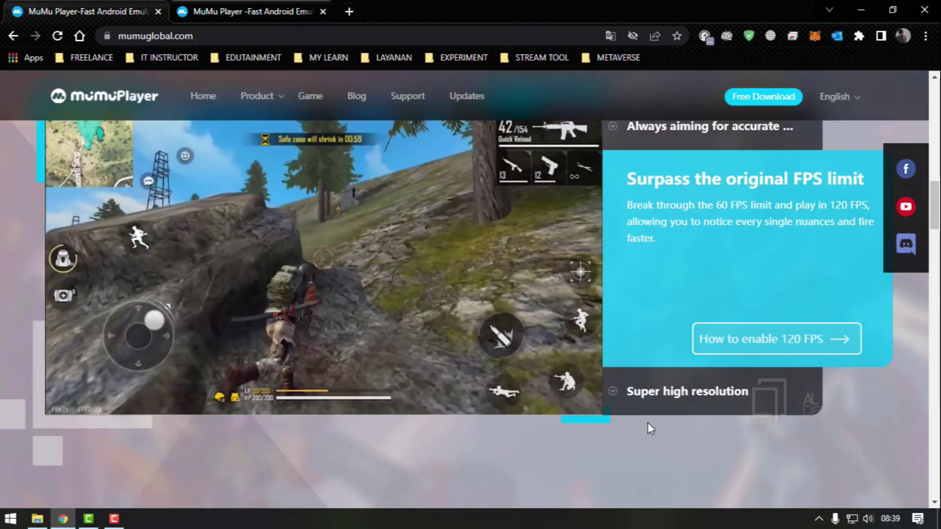
{"action": "left_click", "coordinate": [645, 392]}
{"action": "scroll", "coordinate": [498, 314], "scroll_direction": "up", "scroll_amount": 1}
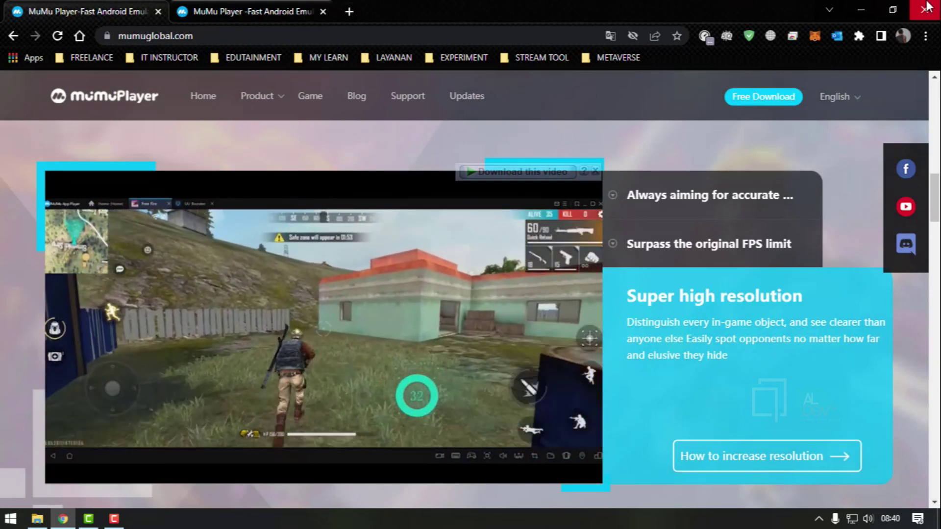
Launch the MuMuInstaller 1.3.0.2 file from the EMULATOR ANDROID folder and choose the custom installation
{"action": "left_click", "coordinate": [40, 520]}
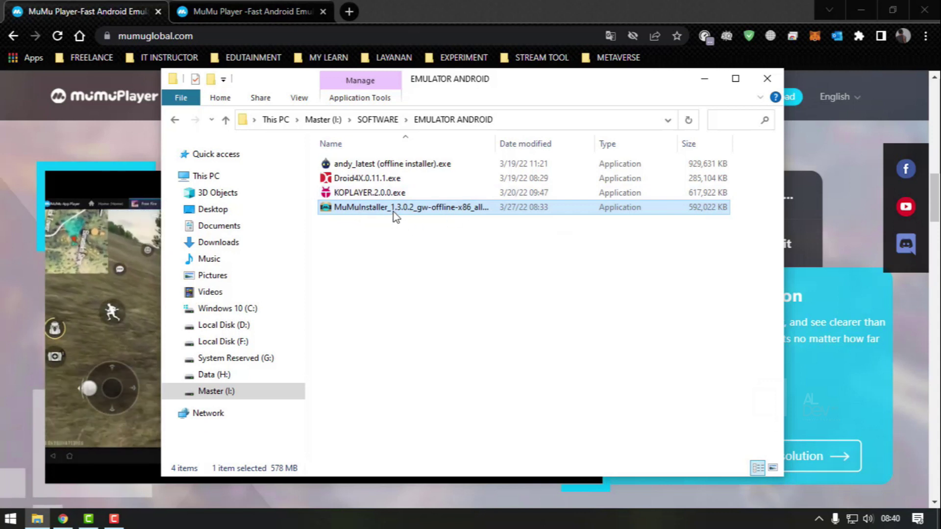
{"action": "double_click", "coordinate": [395, 207]}
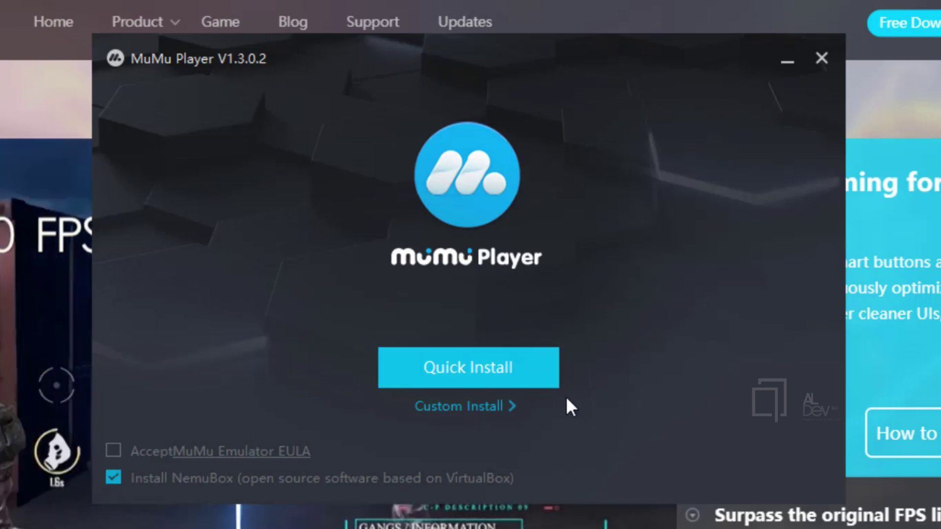
{"action": "left_click", "coordinate": [500, 408]}
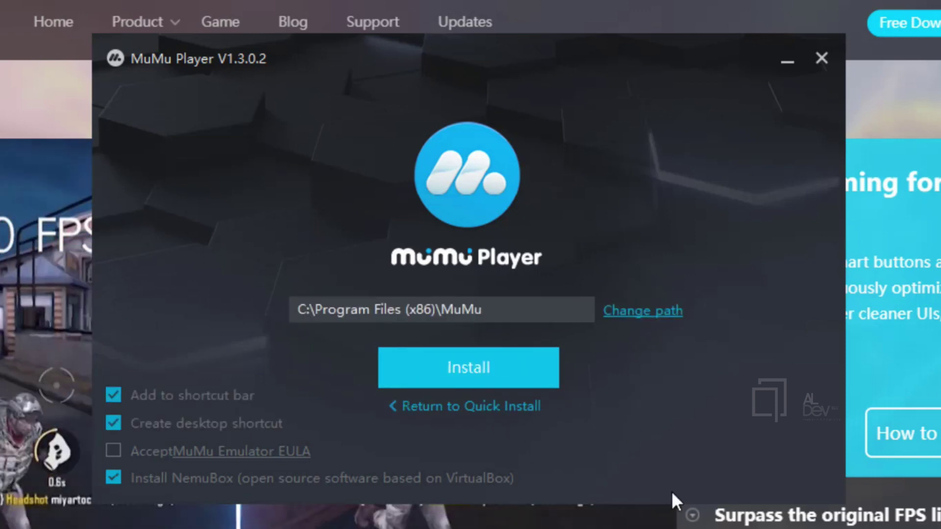
Change the installation path to the Local Disk (D:) drive
{"action": "left_click", "coordinate": [637, 312]}
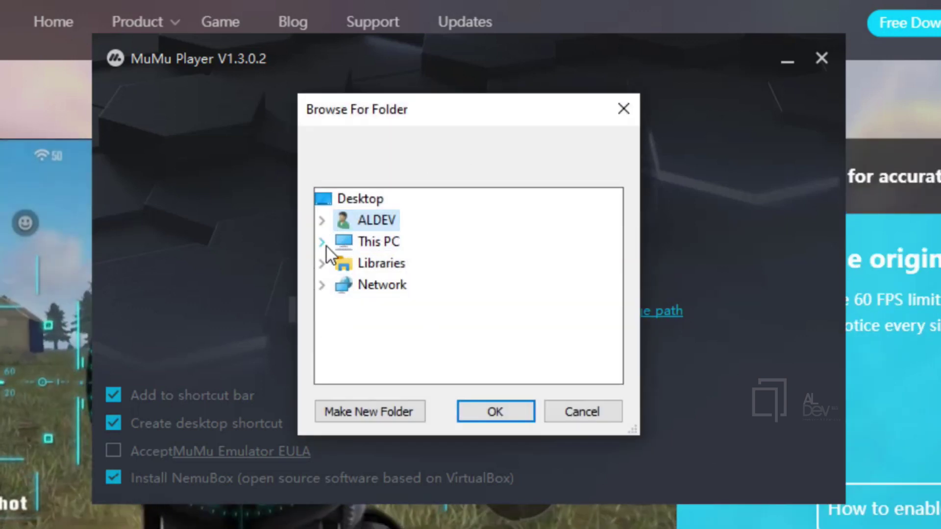
{"action": "left_click", "coordinate": [327, 246]}
{"action": "scroll", "coordinate": [454, 342], "scroll_direction": "down", "scroll_amount": 2}
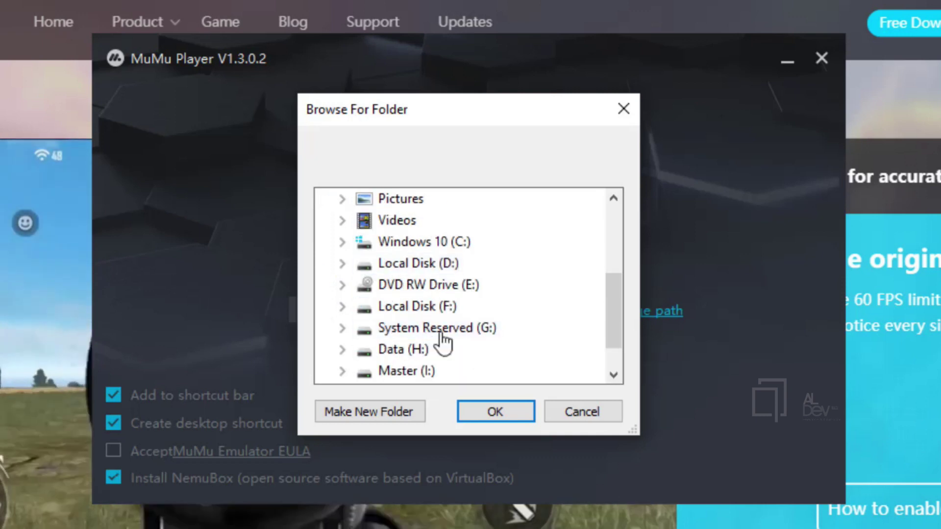
{"action": "double_click", "coordinate": [424, 264]}
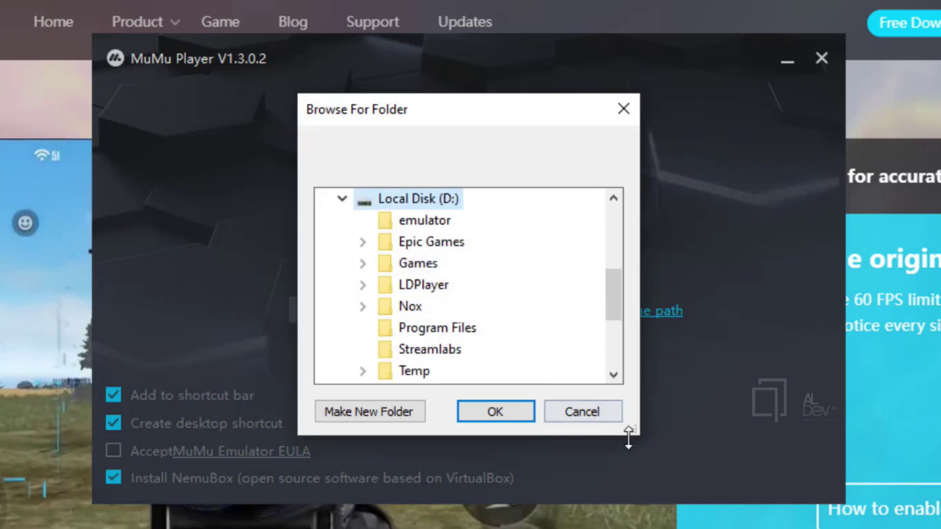
{"action": "left_click", "coordinate": [495, 411]}
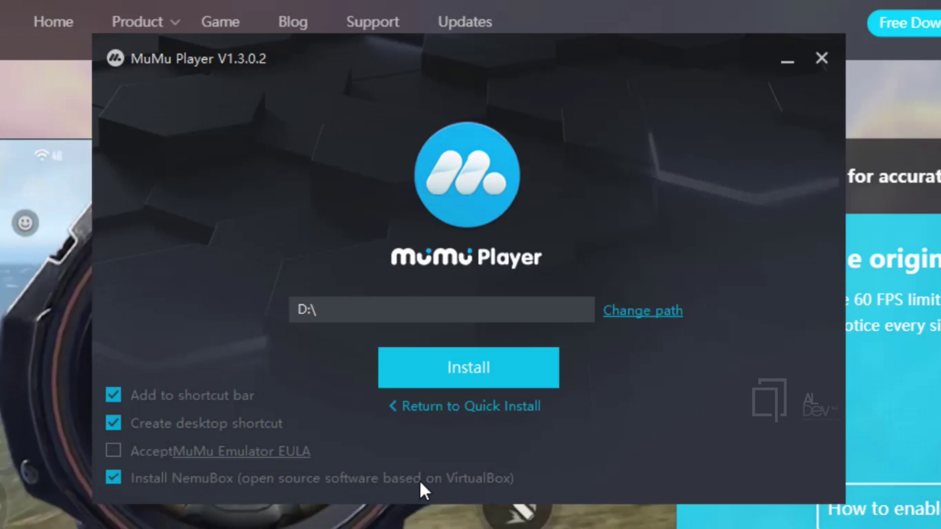
Accept the MuMu Emulator EULA and start the installation
{"action": "left_click", "coordinate": [113, 461]}
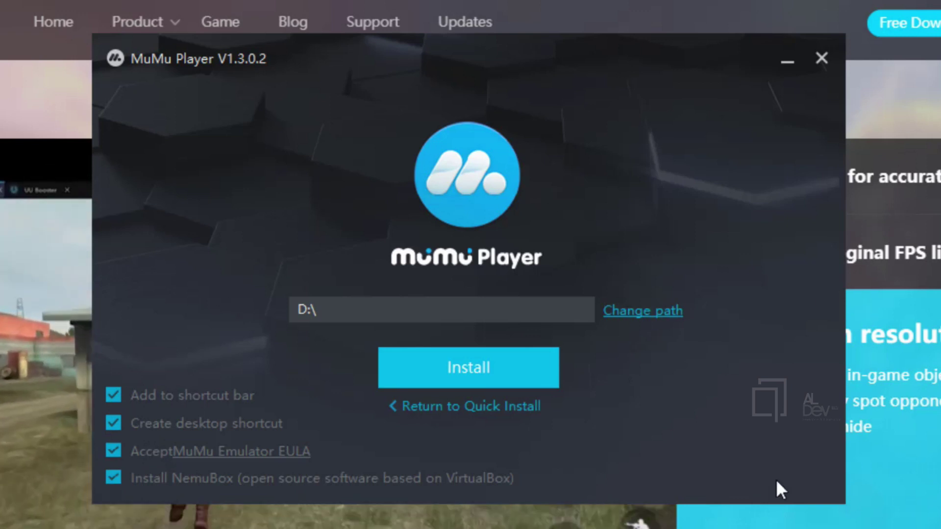
{"action": "left_click", "coordinate": [483, 362]}
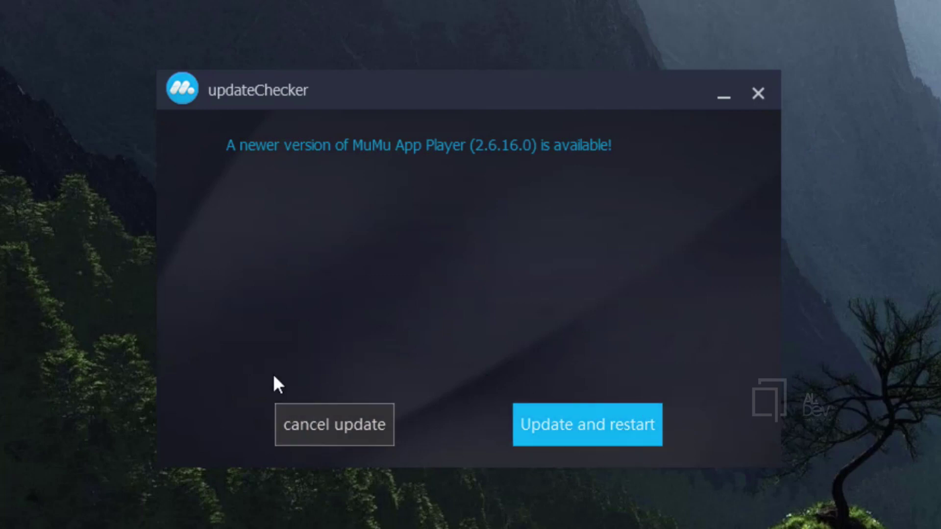
Decline the MuMu App Player update and postpone the Google Play login in the maximized emulator window
{"action": "left_click", "coordinate": [350, 438]}
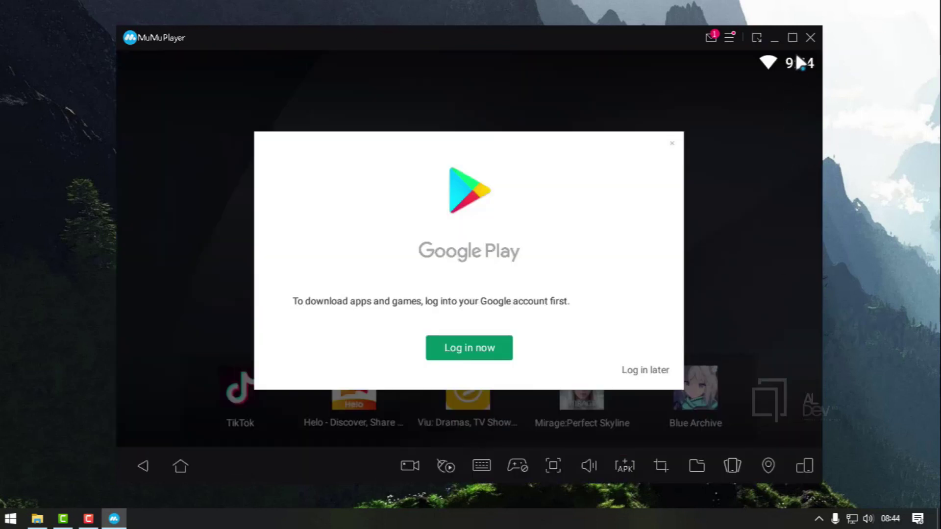
{"action": "left_click", "coordinate": [793, 37]}
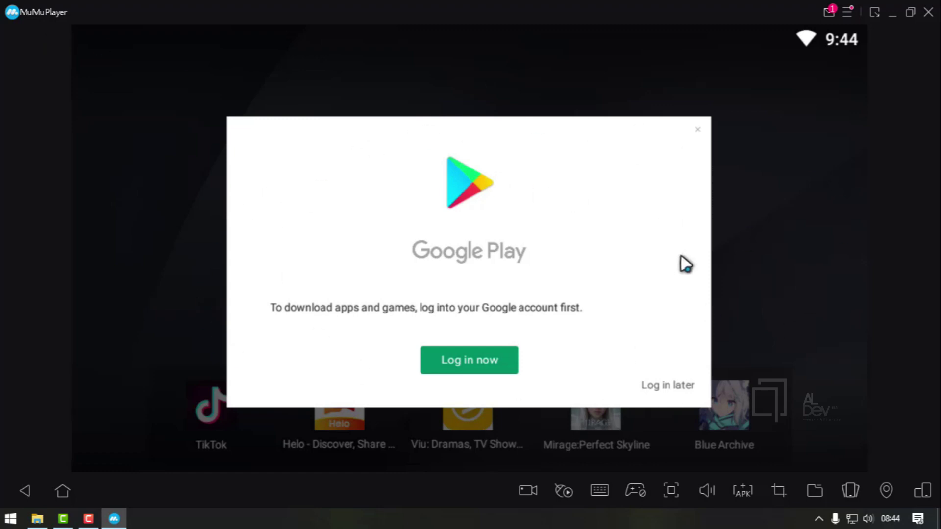
{"action": "left_click", "coordinate": [669, 386]}
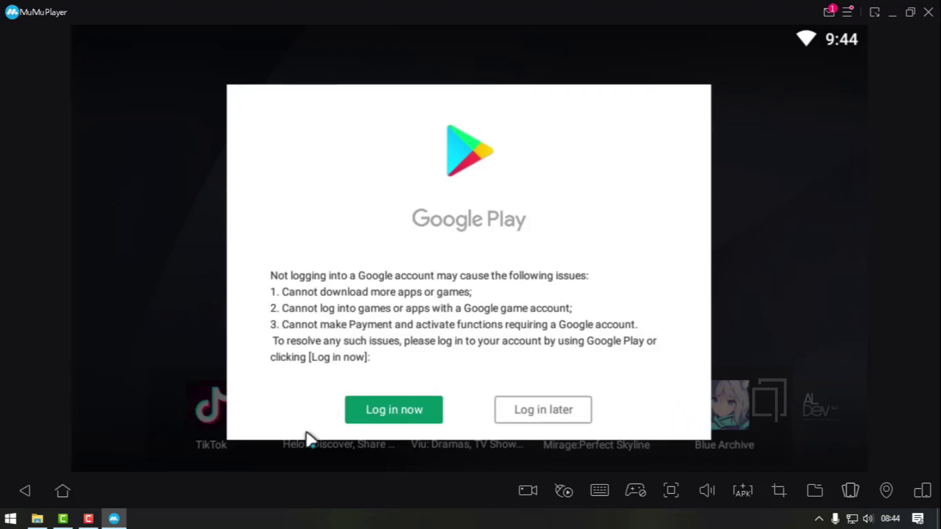
{"action": "left_click", "coordinate": [536, 411]}
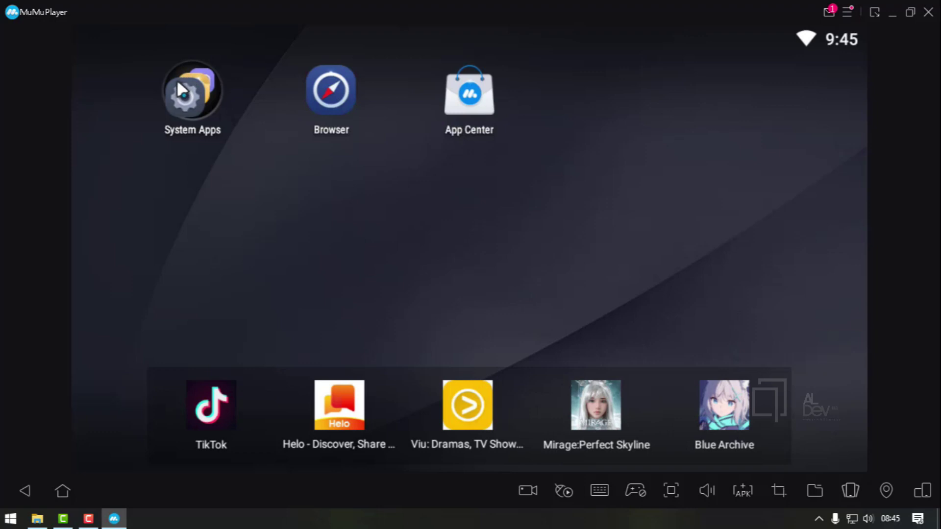
Look through the apps in the System Apps folder on the emulator's home screen, then close the folder
{"action": "left_click", "coordinate": [198, 101]}
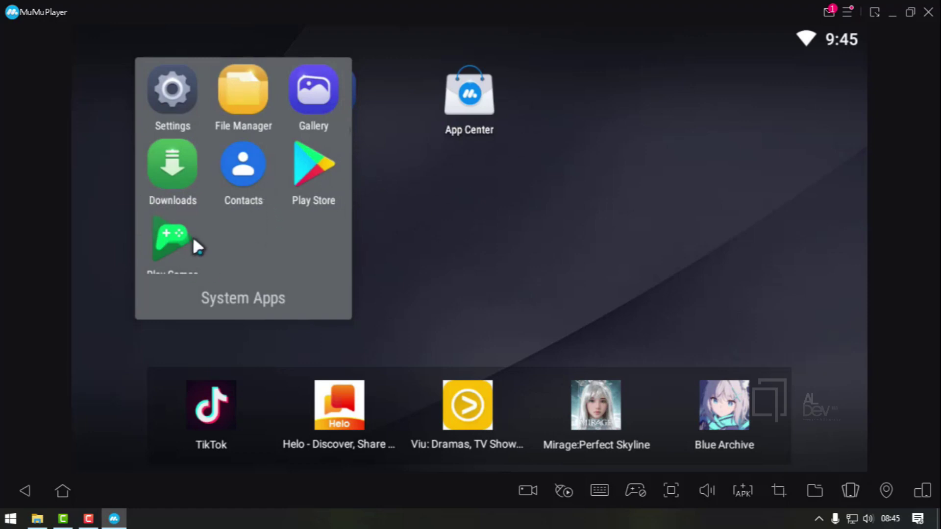
{"action": "left_click_drag", "start_coordinate": [180, 263], "coordinate": [188, 246]}
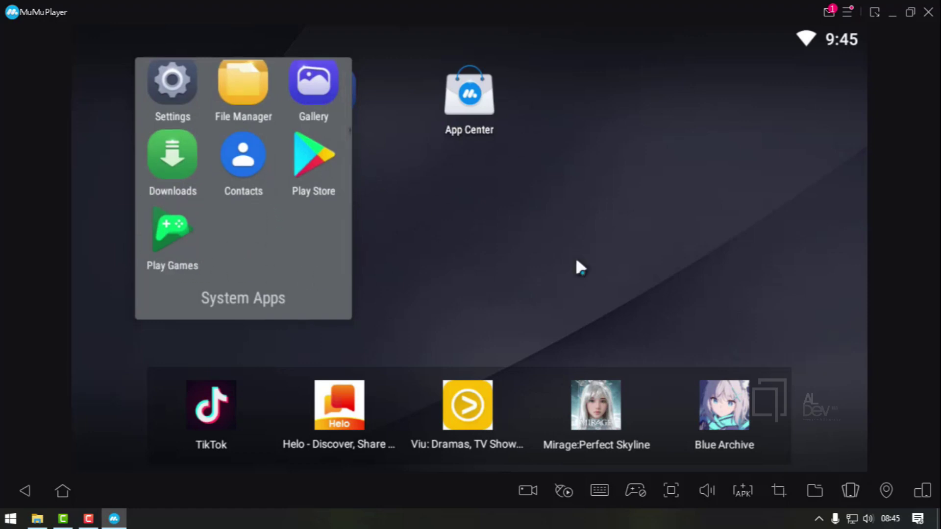
{"action": "left_click", "coordinate": [621, 255]}
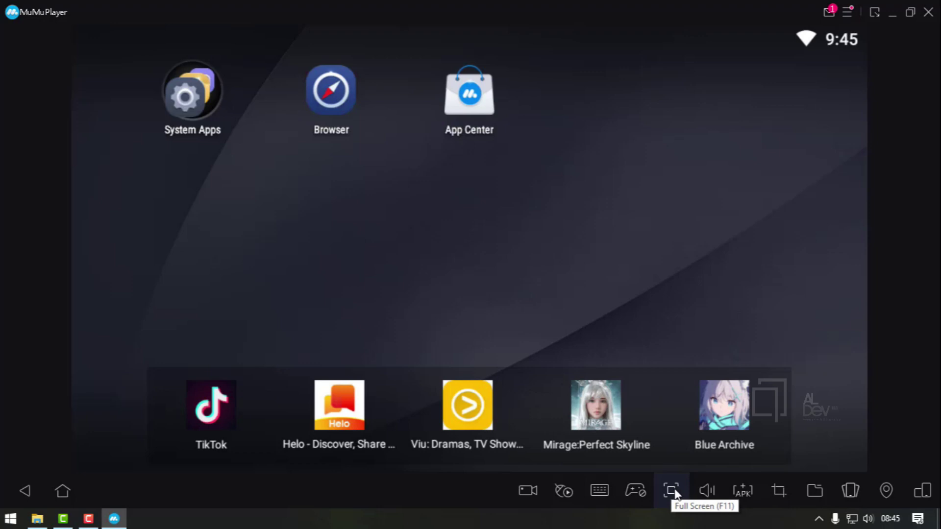
Check the emulator's gamepad configuration and in-game recording tools, dismissing the gamepad tip
{"action": "left_click", "coordinate": [628, 494]}
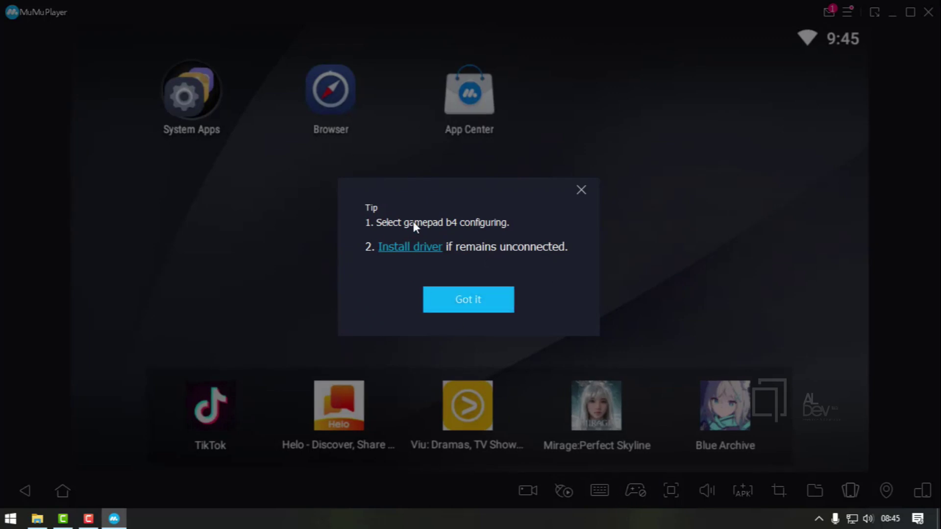
{"action": "left_click", "coordinate": [582, 190]}
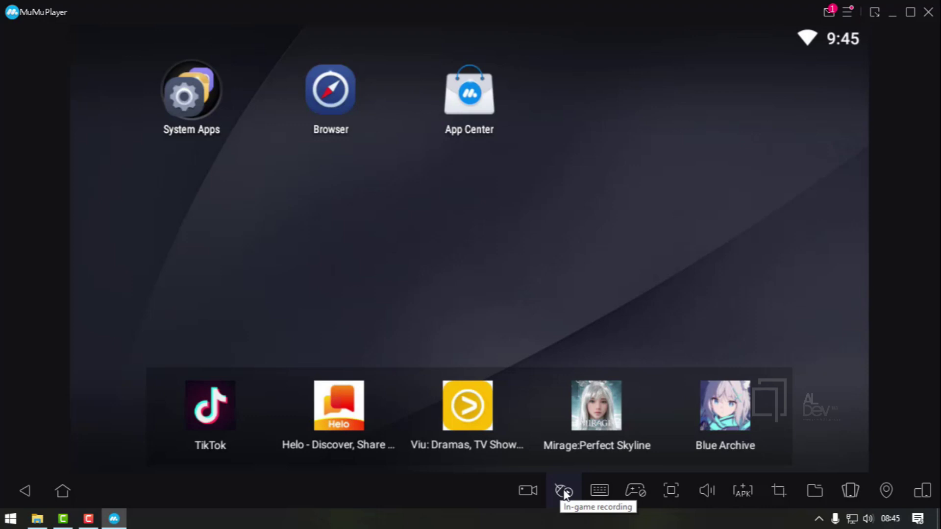
{"action": "left_click", "coordinate": [564, 490]}
{"action": "left_click", "coordinate": [631, 43]}
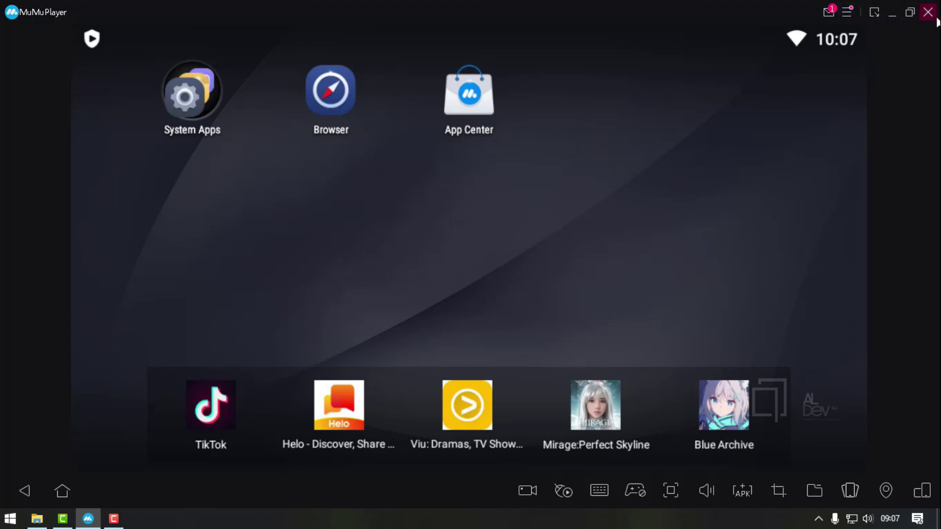
Check the emulator's version information in About Us and close it
{"action": "left_click", "coordinate": [848, 13]}
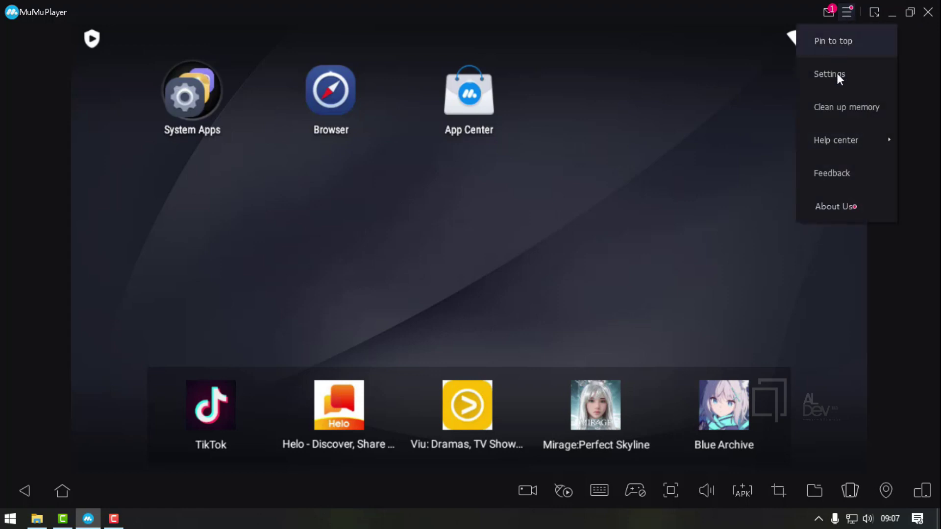
{"action": "mouse_move", "coordinate": [850, 136]}
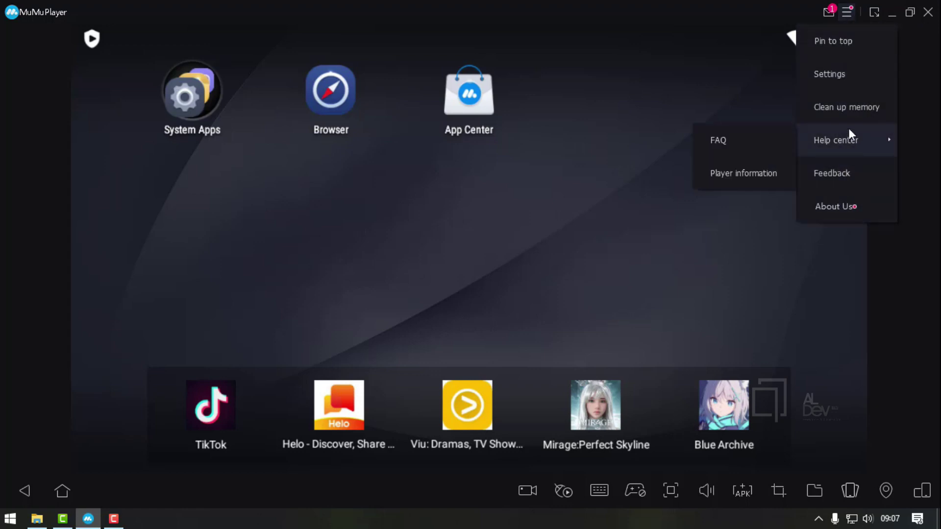
{"action": "left_click", "coordinate": [837, 208]}
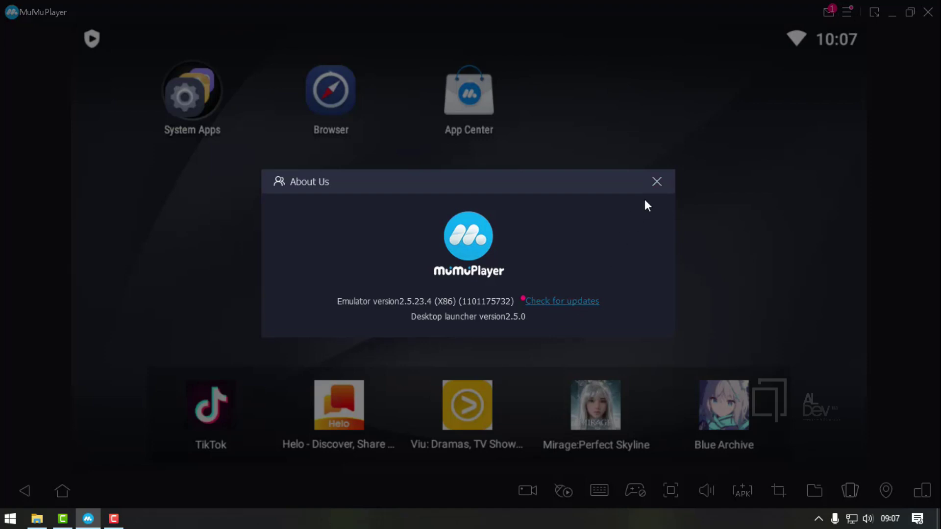
{"action": "left_click", "coordinate": [656, 182]}
Set the emulator's performance level to High in the advanced settings
{"action": "left_click", "coordinate": [847, 14]}
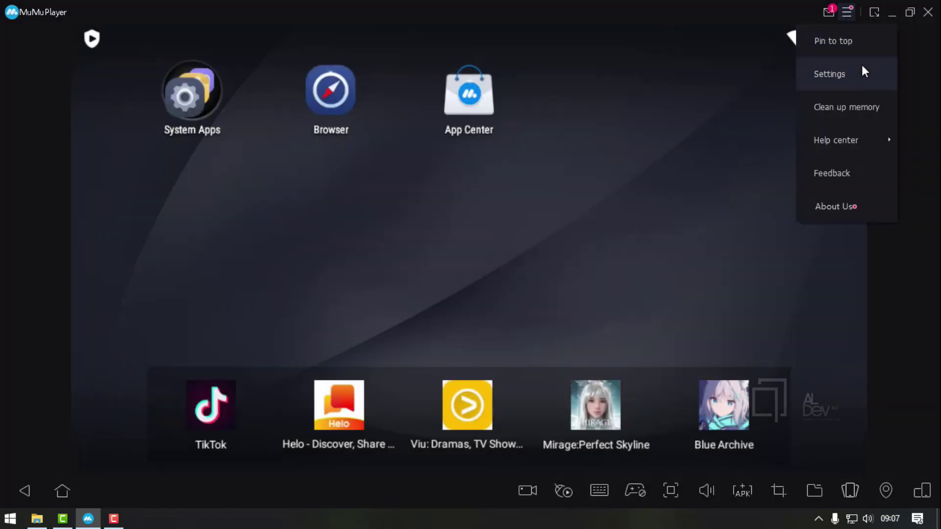
{"action": "left_click", "coordinate": [835, 80]}
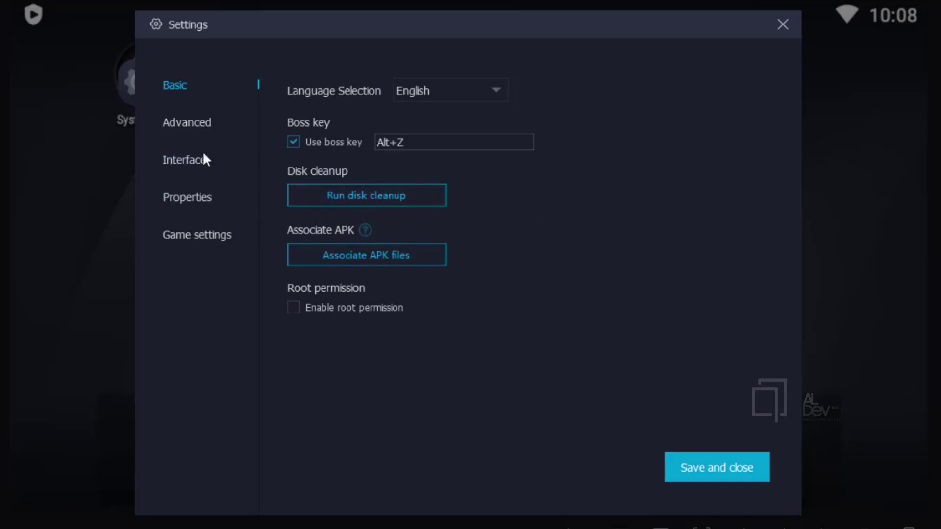
{"action": "left_click", "coordinate": [194, 129]}
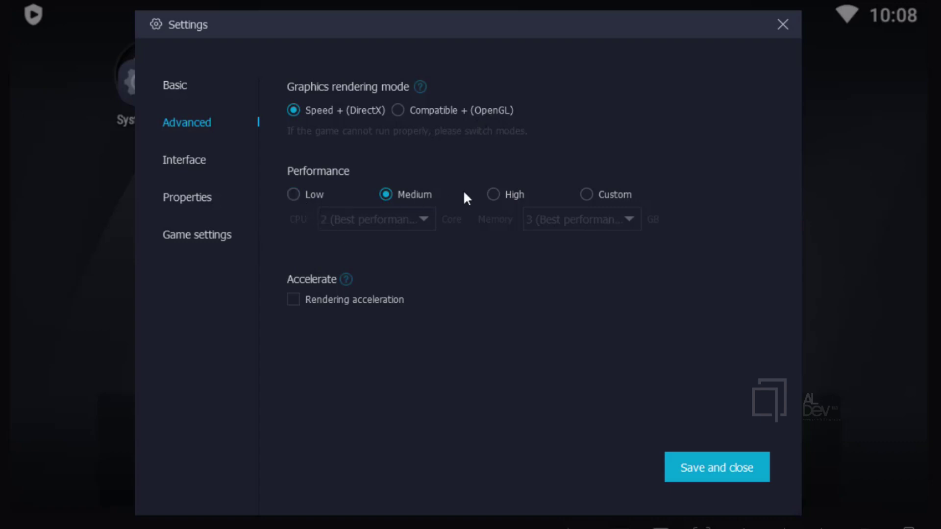
{"action": "left_click", "coordinate": [494, 196]}
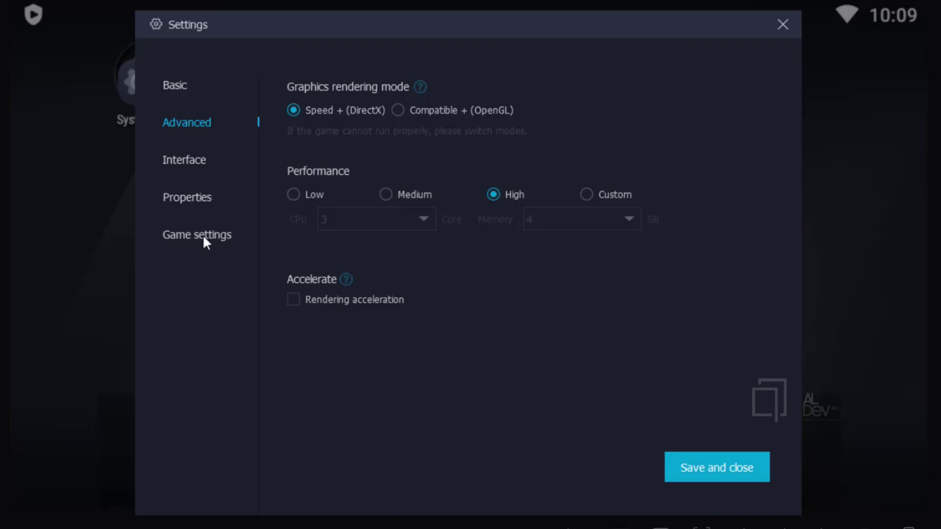
Review the interface settings and set the default model's mobile brand to vivo in the mobile properties
{"action": "left_click", "coordinate": [184, 162]}
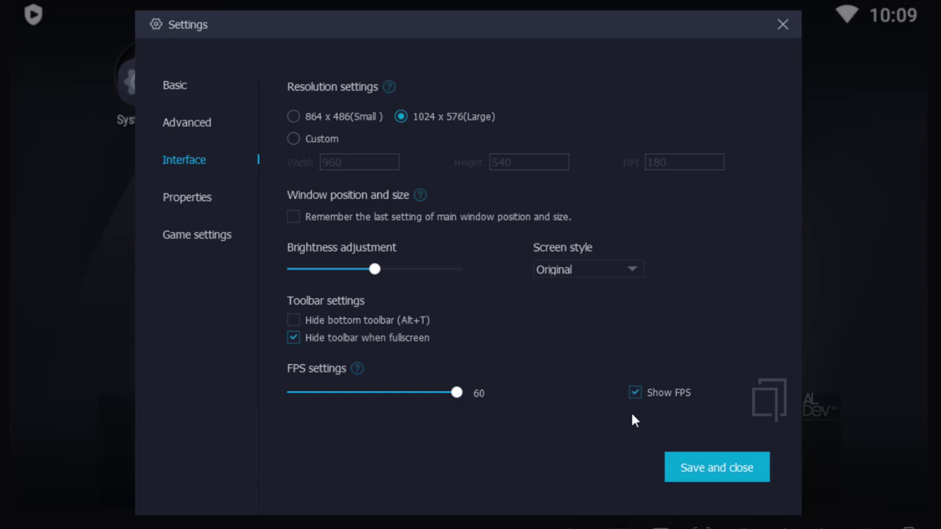
{"action": "left_click", "coordinate": [187, 202]}
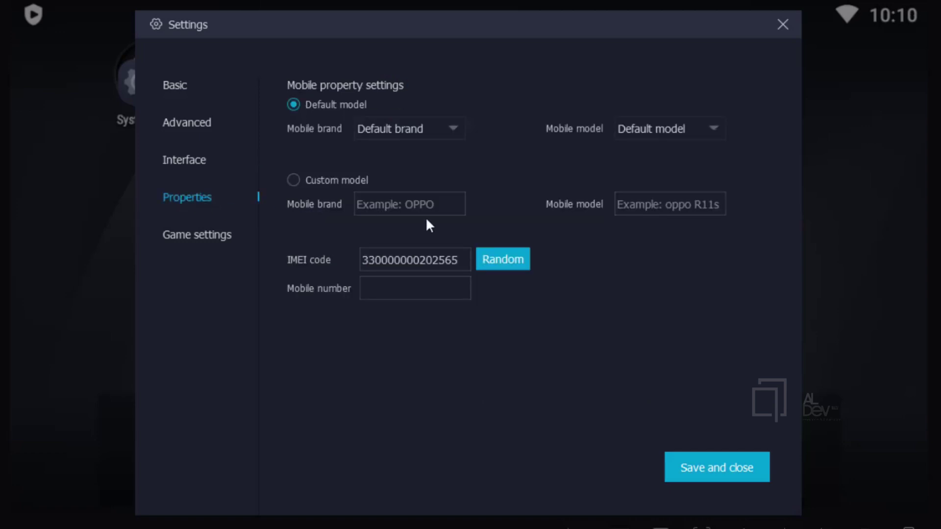
{"action": "left_click", "coordinate": [419, 137]}
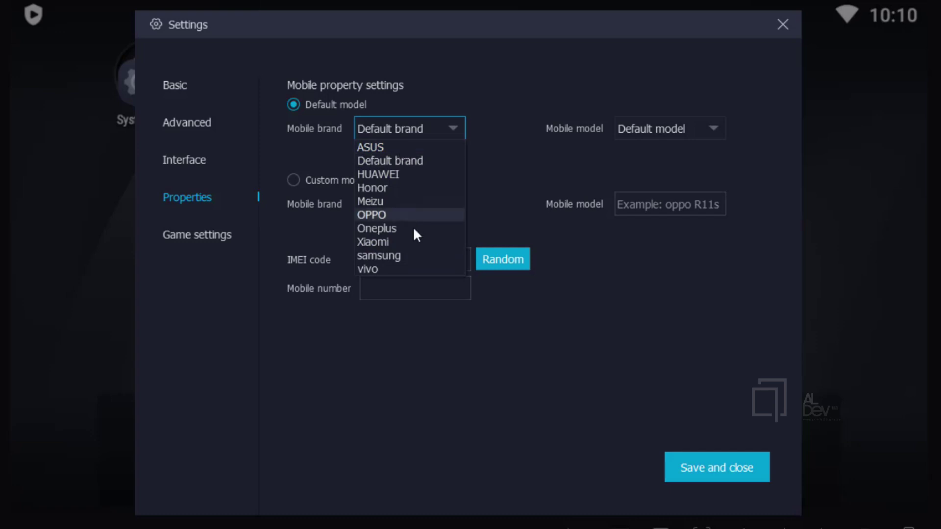
{"action": "left_click", "coordinate": [382, 269]}
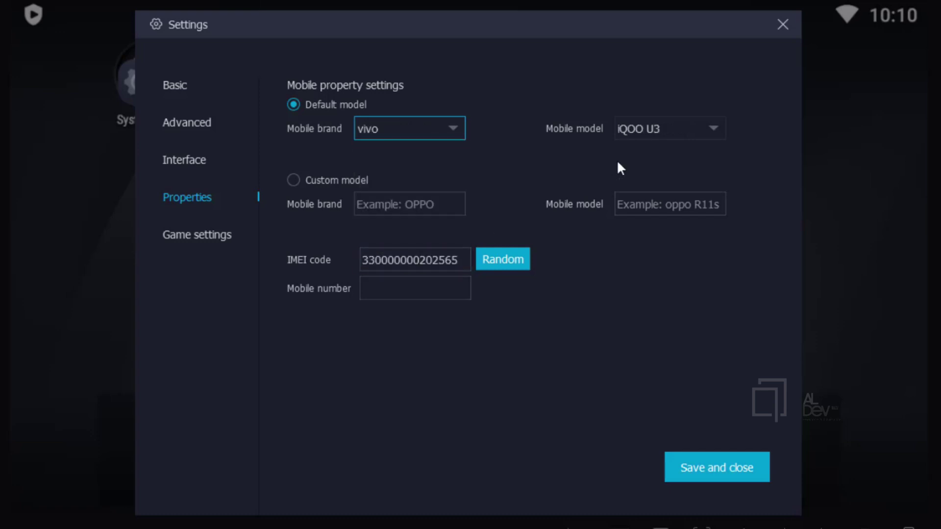
Set the default model's mobile brand to Xiaomi and its mobile model to MI 10
{"action": "left_click", "coordinate": [443, 133]}
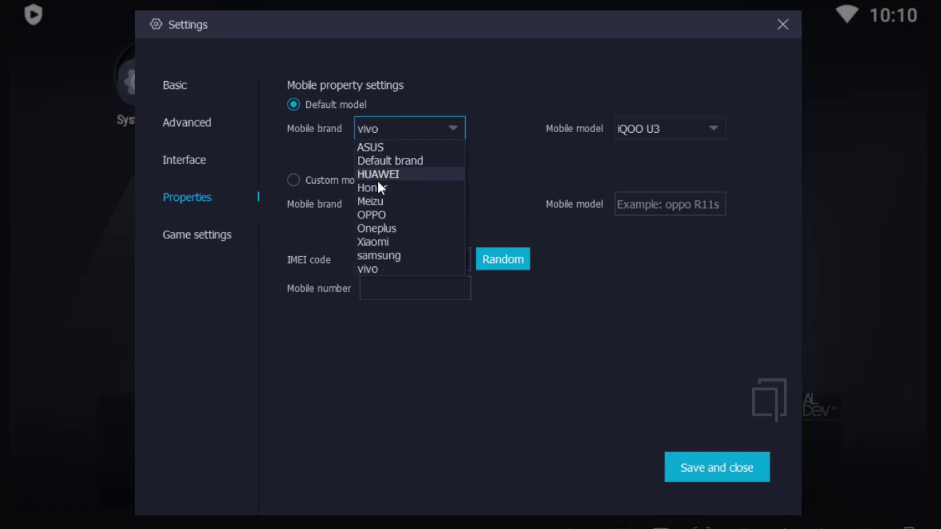
{"action": "left_click", "coordinate": [382, 242]}
{"action": "left_click", "coordinate": [658, 131]}
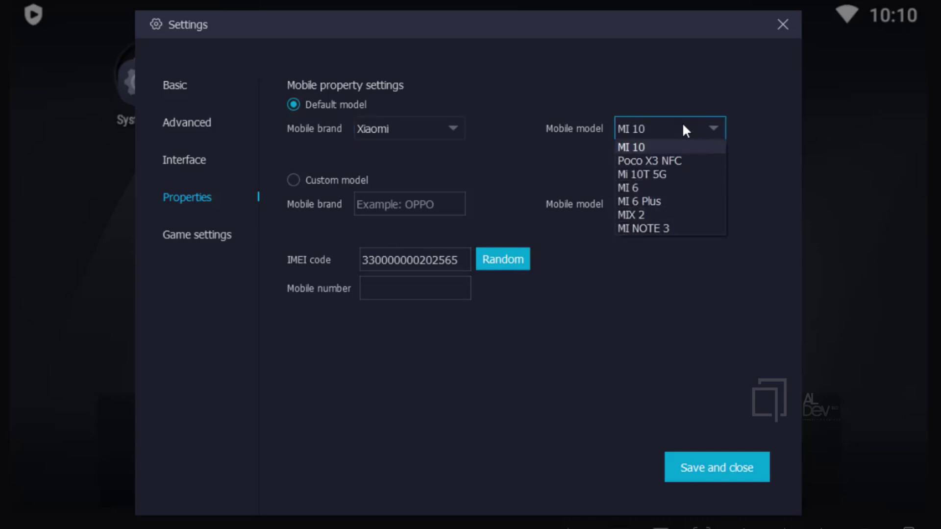
{"action": "left_click", "coordinate": [652, 146]}
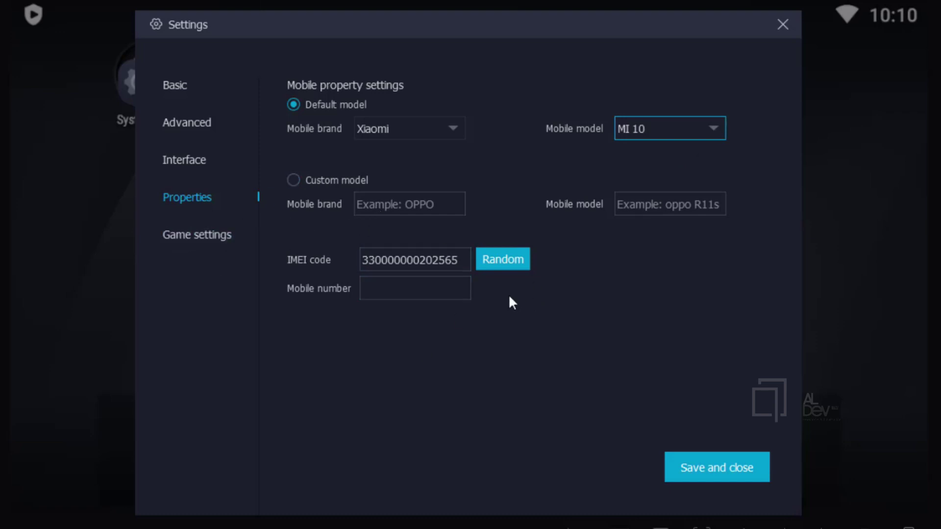
Enable HFR (60 fps) in the game settings, then save the settings and restart the emulator to apply them
{"action": "left_click", "coordinate": [216, 243]}
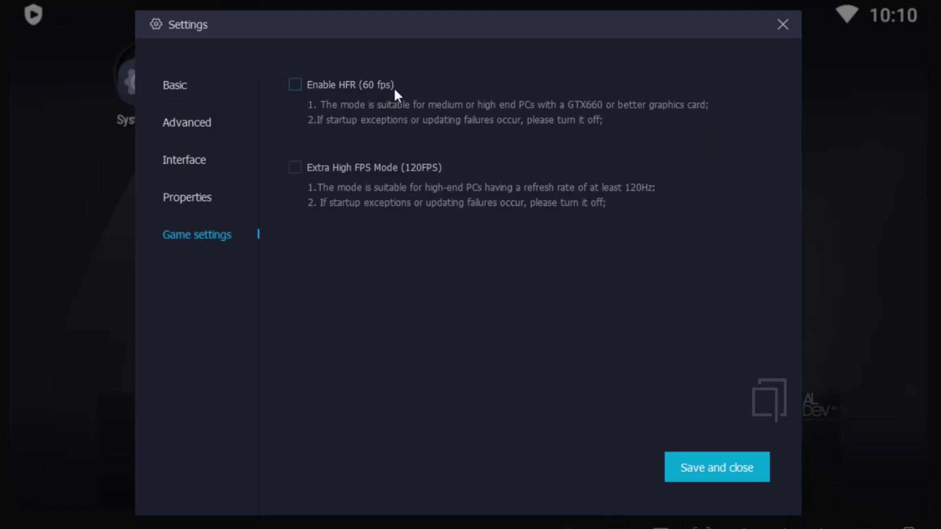
{"action": "left_click", "coordinate": [295, 85]}
{"action": "left_click", "coordinate": [687, 476]}
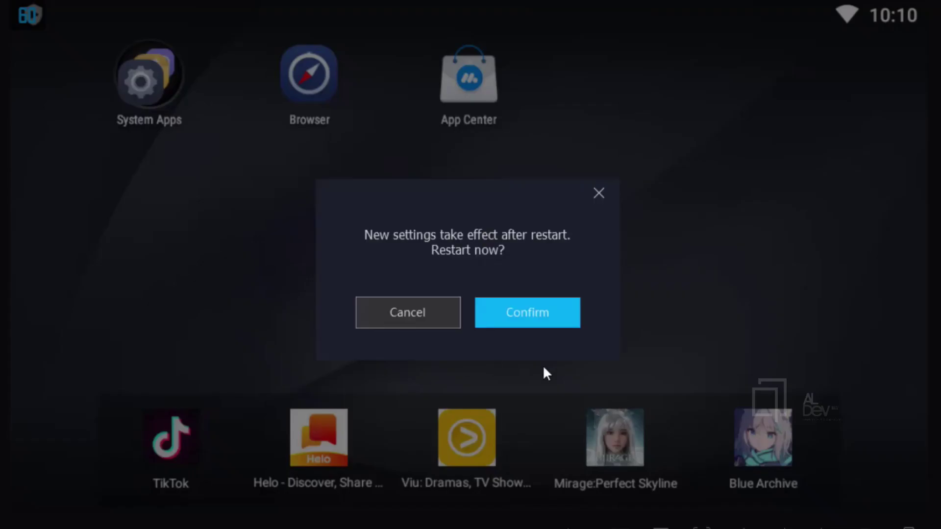
{"action": "left_click", "coordinate": [508, 313]}
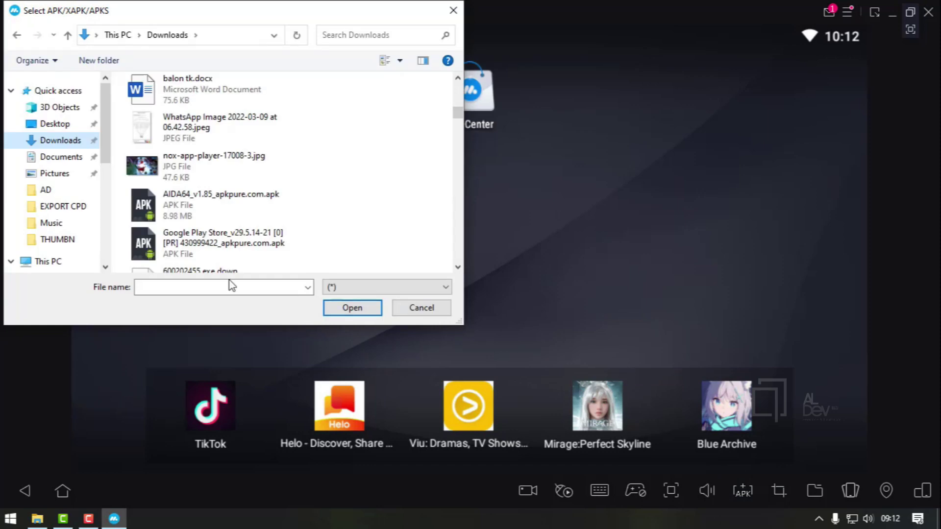
Install AIDA64_v1.85_apkpure.com.apk from the Downloads folder and launch AIDA64
{"action": "double_click", "coordinate": [194, 207]}
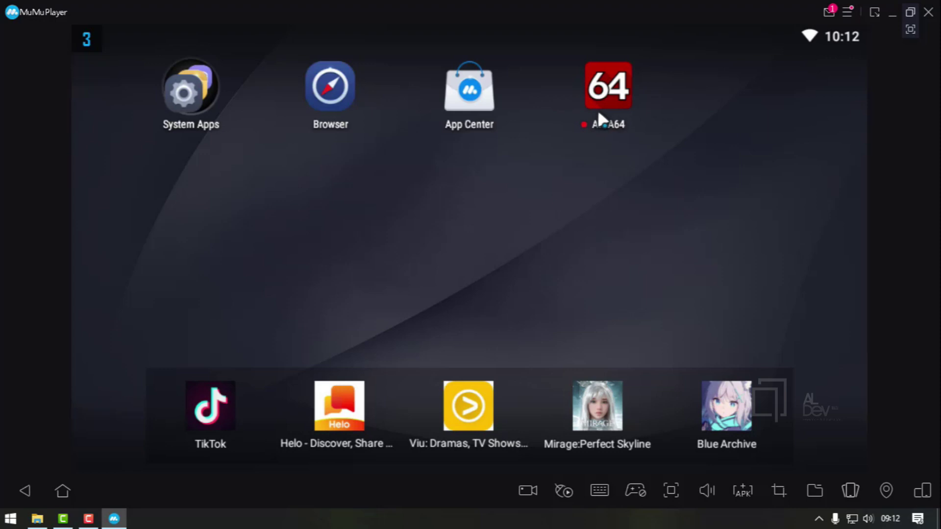
{"action": "left_click", "coordinate": [608, 100]}
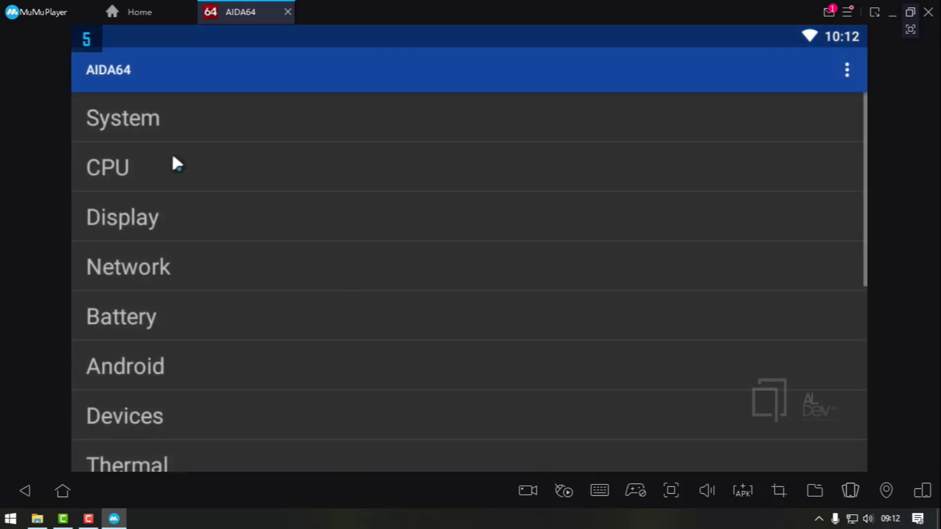
Examine the emulated device's System, CPU and Display information in AIDA64, returning to the category list after each
{"action": "left_click", "coordinate": [149, 126]}
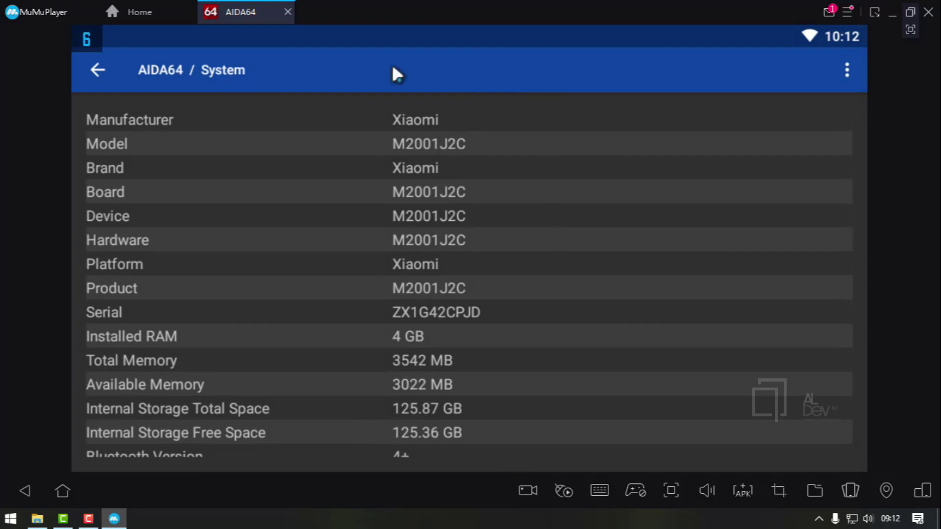
{"action": "left_click", "coordinate": [97, 67]}
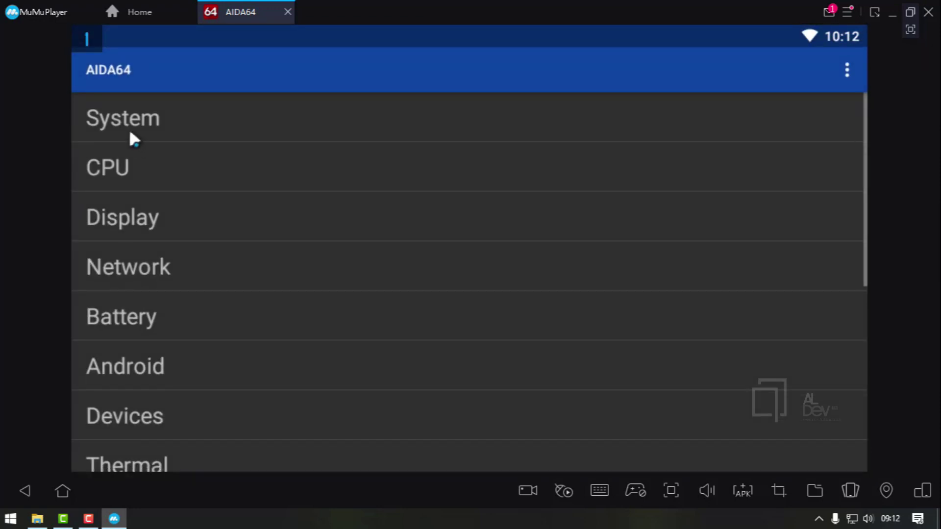
{"action": "left_click", "coordinate": [216, 204]}
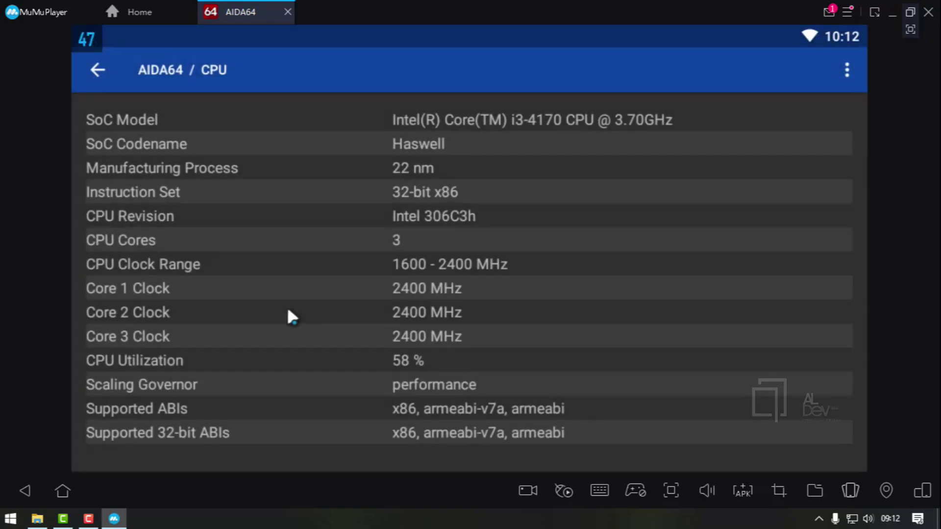
{"action": "left_click", "coordinate": [97, 69]}
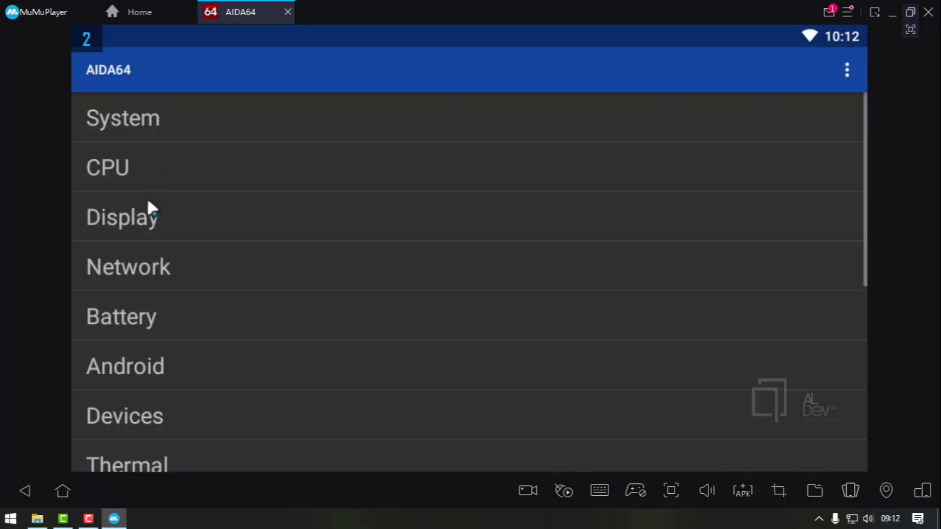
{"action": "left_click", "coordinate": [149, 206]}
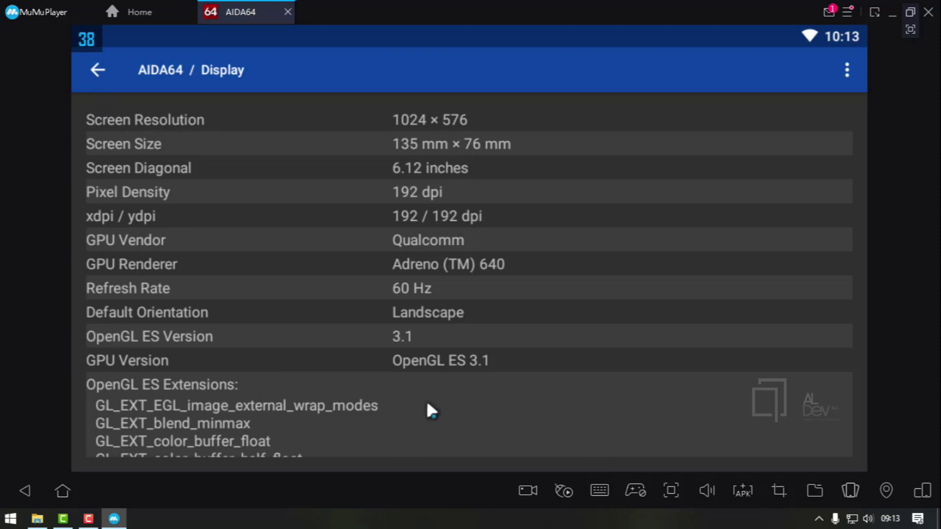
{"action": "left_click", "coordinate": [98, 70]}
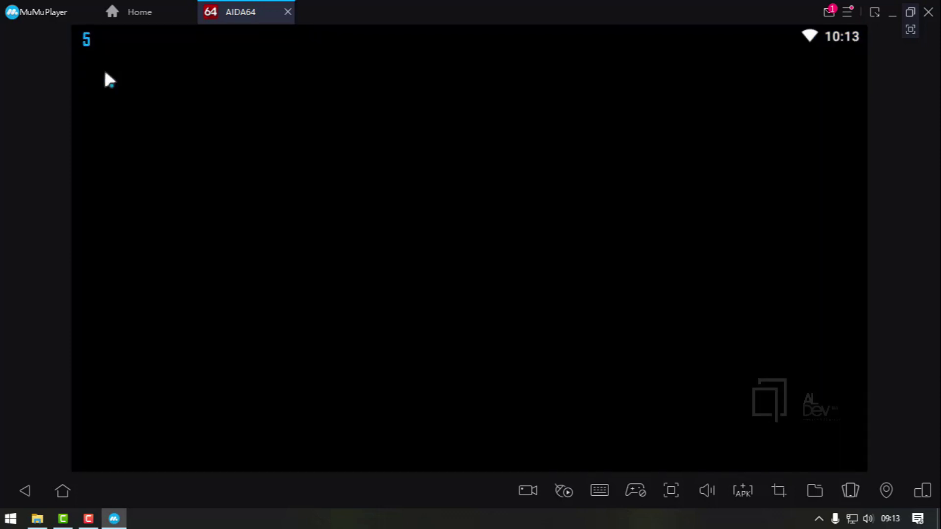